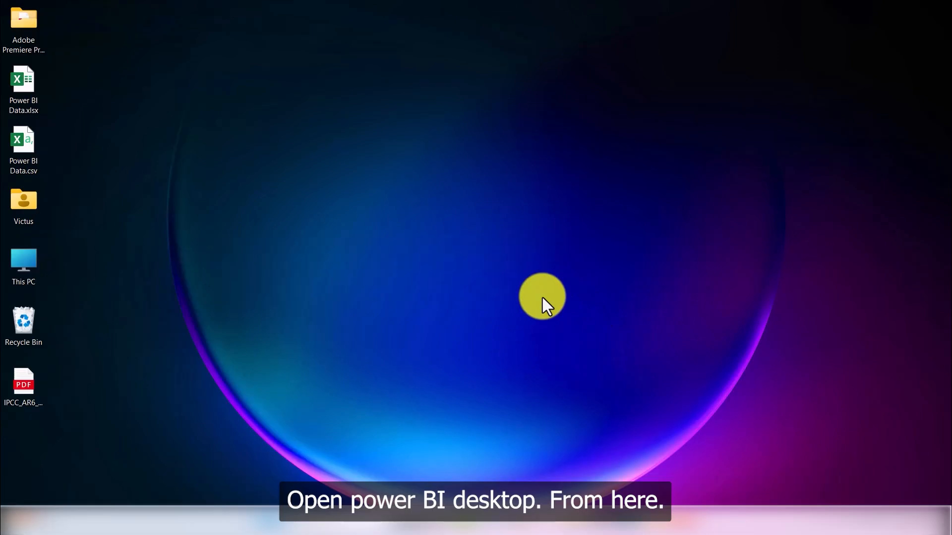
# - Open Power BI Desktop and start a blank report
pyautogui.click(659, 518)
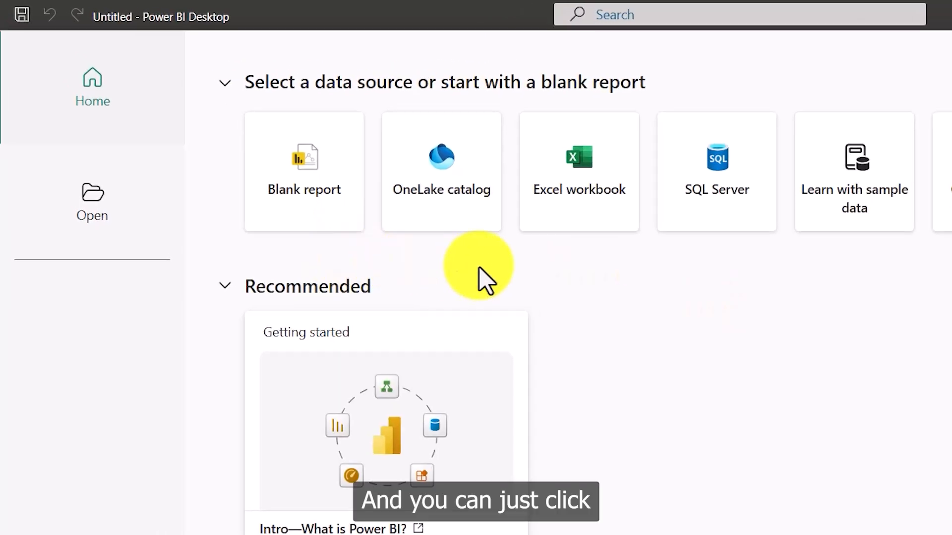
pyautogui.click(318, 191)
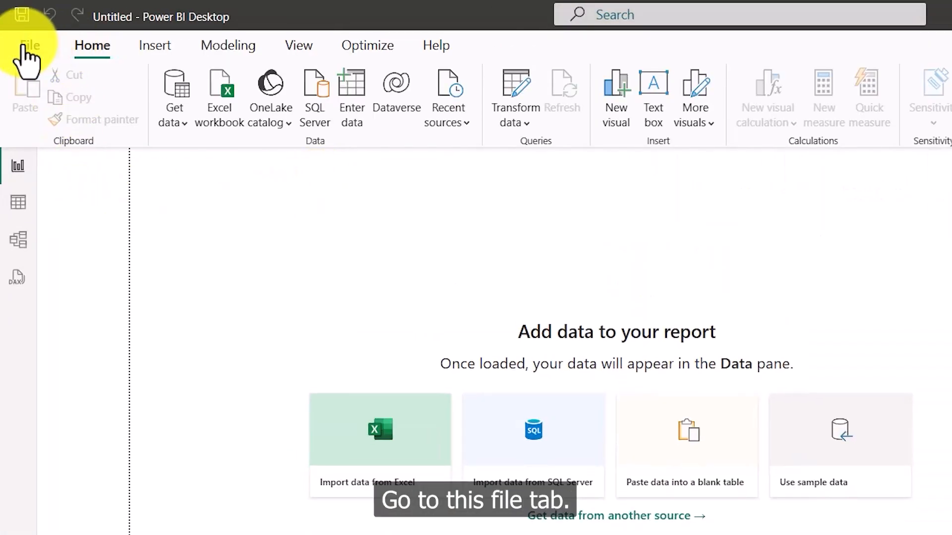
# - Get data from an Excel workbook, using the file Power BI Data.xlsx as the source
pyautogui.click(33, 51)
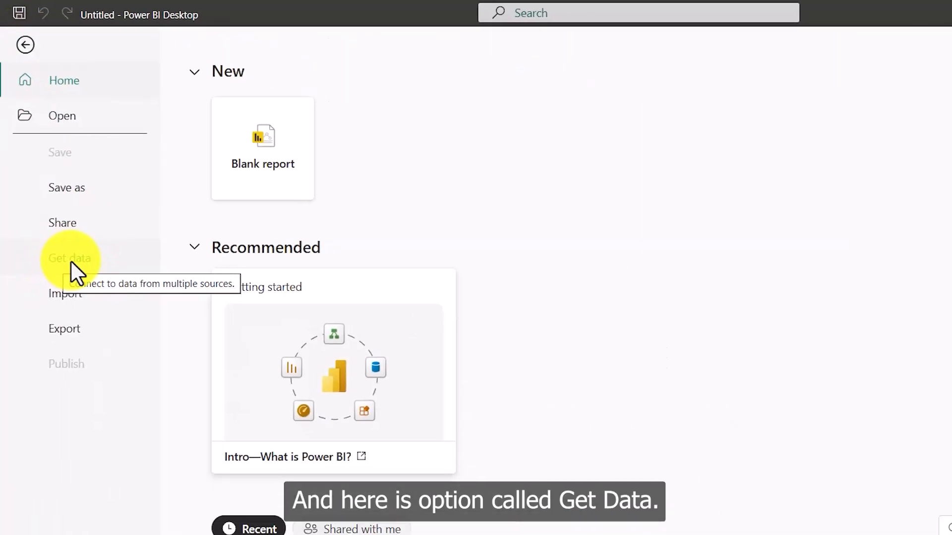
pyautogui.click(84, 303)
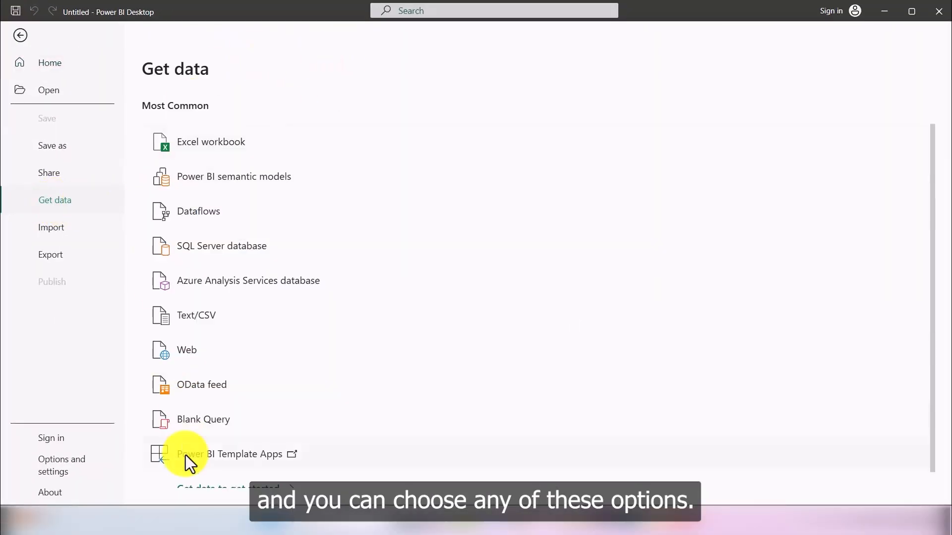
pyautogui.scroll(-1, 233, 318)
pyautogui.scroll(1, 271, 290)
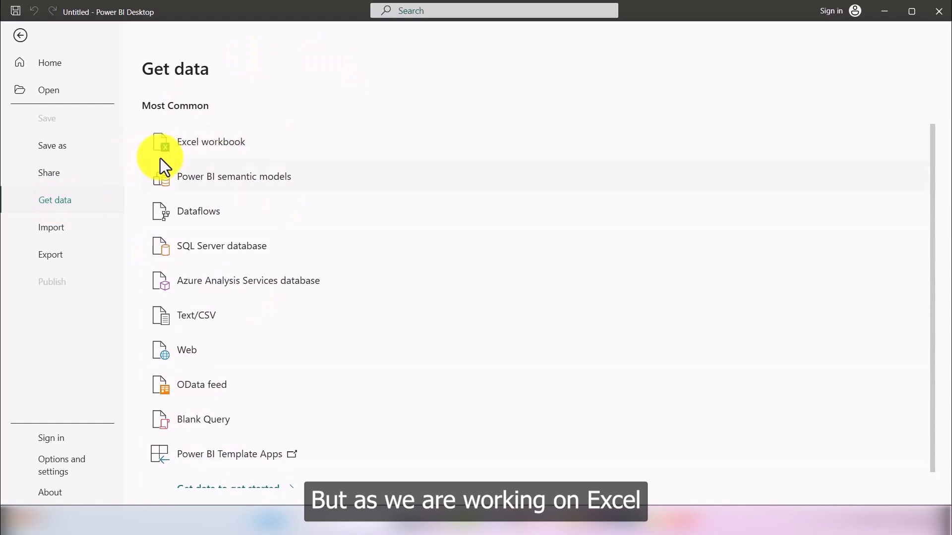
pyautogui.click(200, 144)
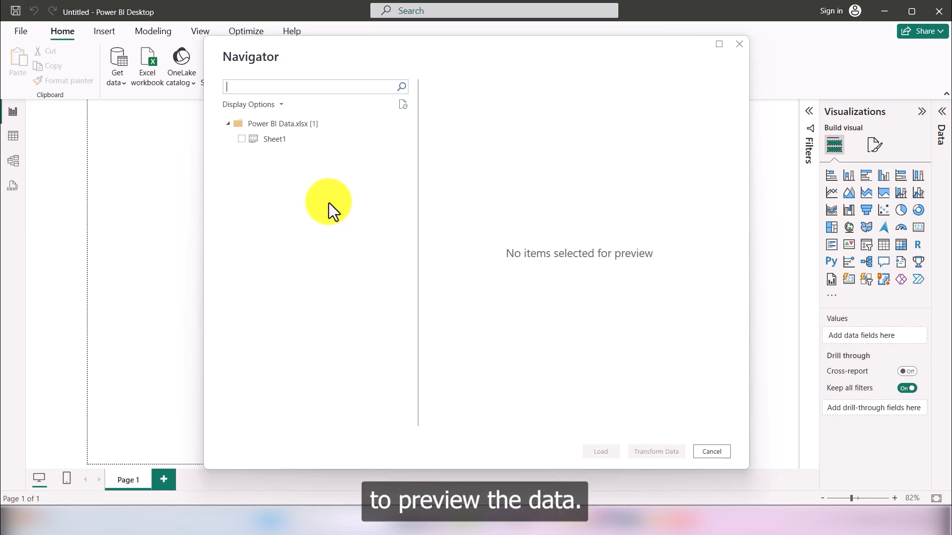
# - Select Sheet1 of Power BI Data.xlsx, look through its previewed rows and columns, and load it into the report
pyautogui.click(242, 140)
pyautogui.moveTo(605, 423); pyautogui.dragTo(650, 424)
pyautogui.moveTo(724, 233); pyautogui.dragTo(727, 362)
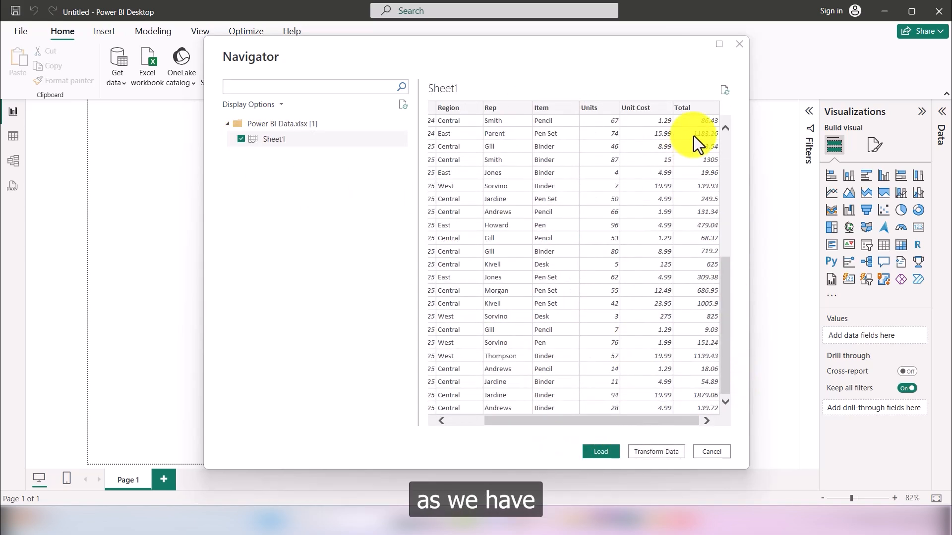
pyautogui.moveTo(604, 422); pyautogui.dragTo(508, 411)
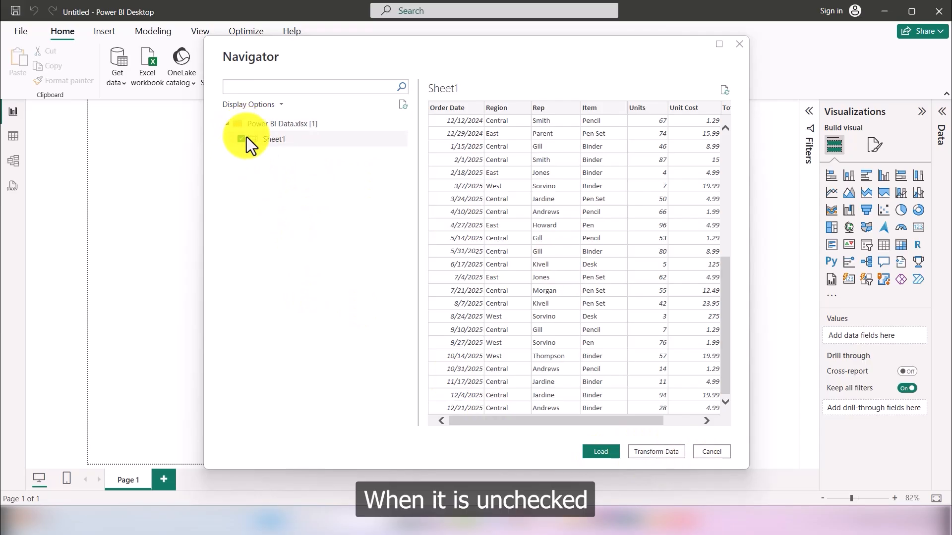
pyautogui.click(241, 140)
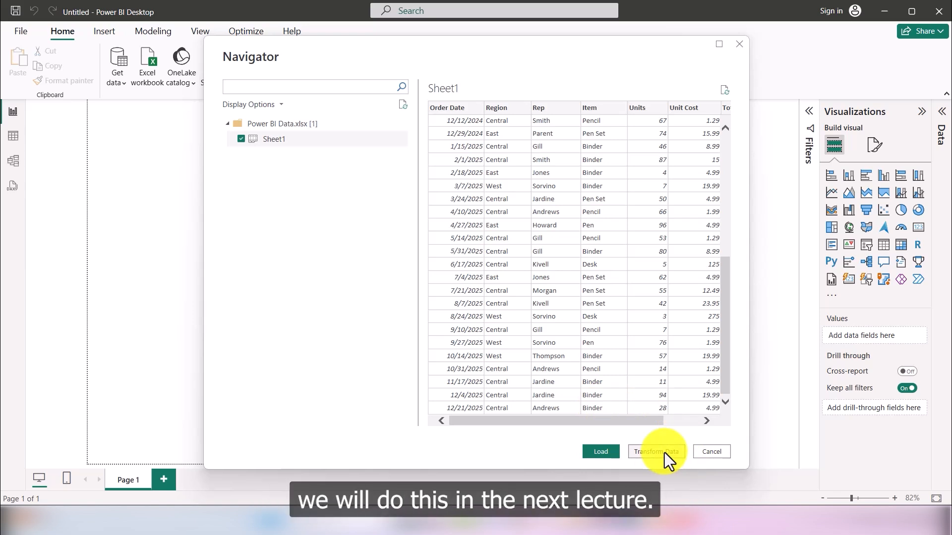
pyautogui.click(602, 453)
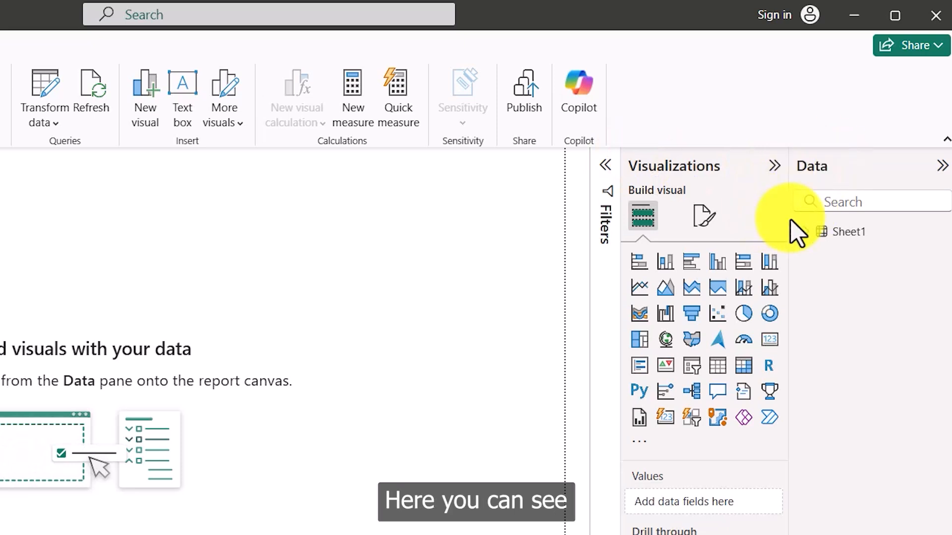
# - Create a clustered column chart from Sheet1's Total, Region and Item fields and enlarge it to fill most of the page
pyautogui.click(808, 231)
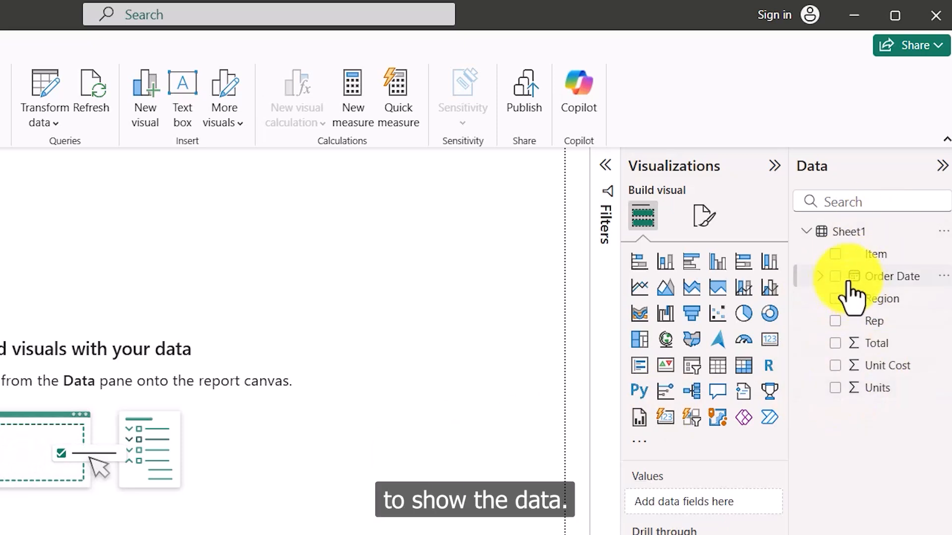
pyautogui.click(835, 344)
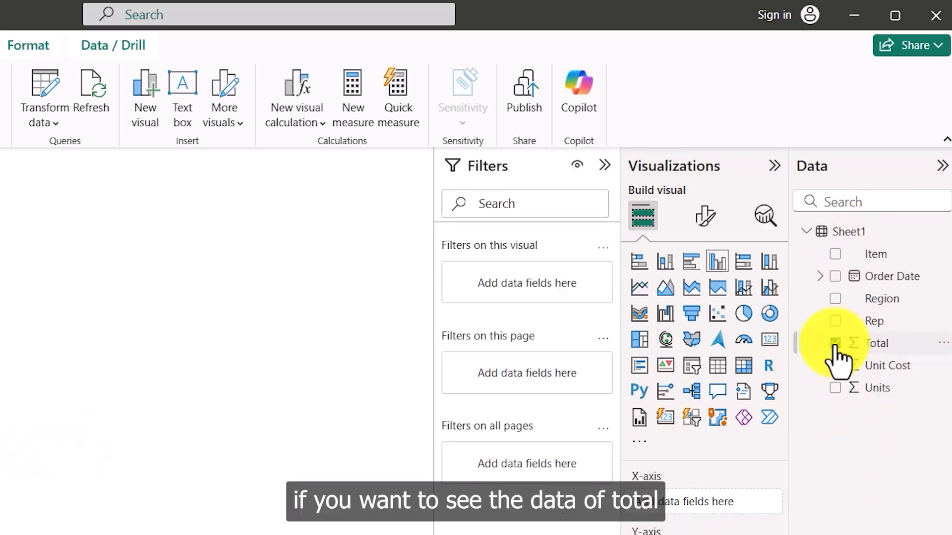
pyautogui.click(837, 299)
pyautogui.click(835, 255)
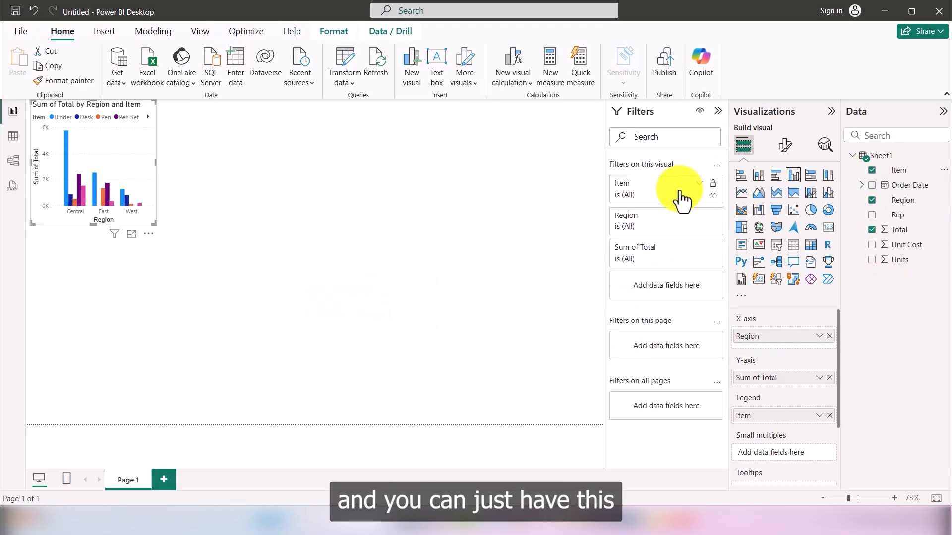
pyautogui.moveTo(153, 226); pyautogui.dragTo(572, 393)
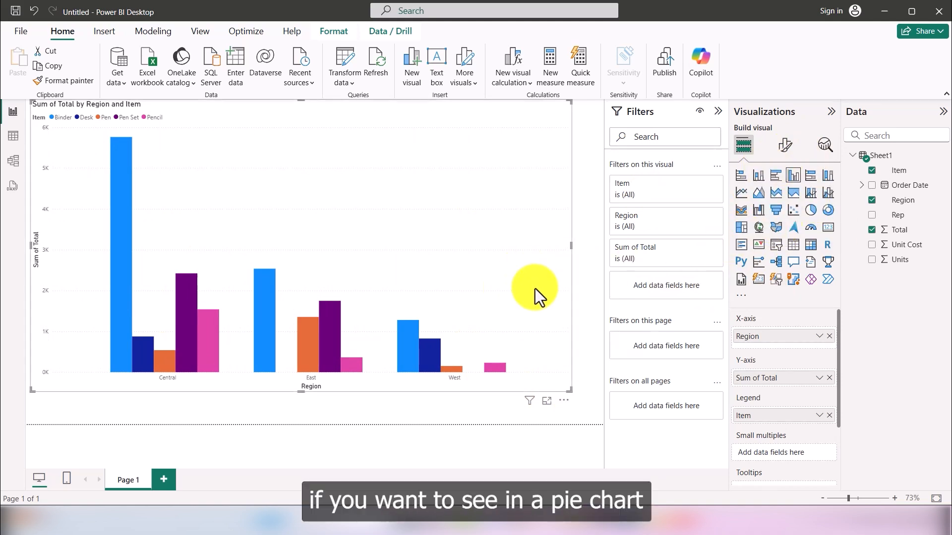
# - Try the column chart as a pie chart and change it to a donut chart
pyautogui.click(810, 210)
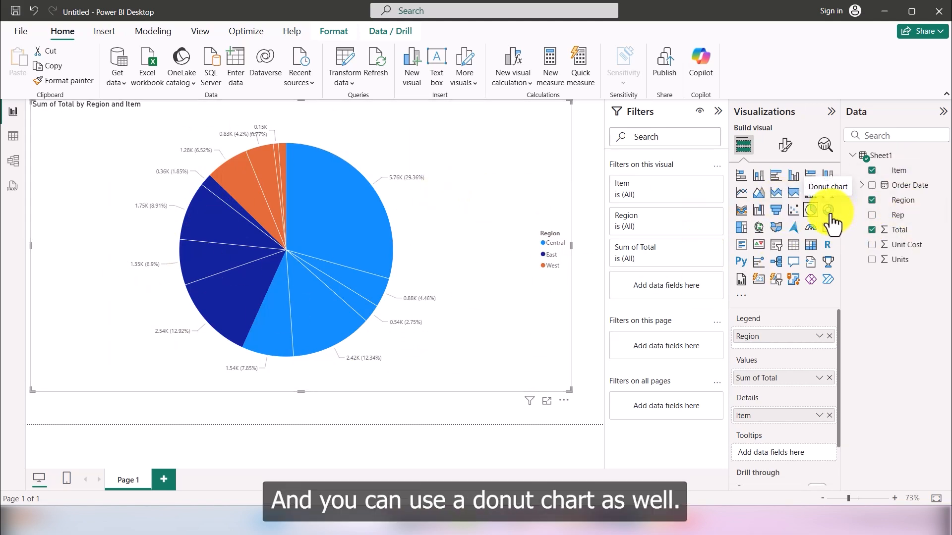
pyautogui.click(829, 213)
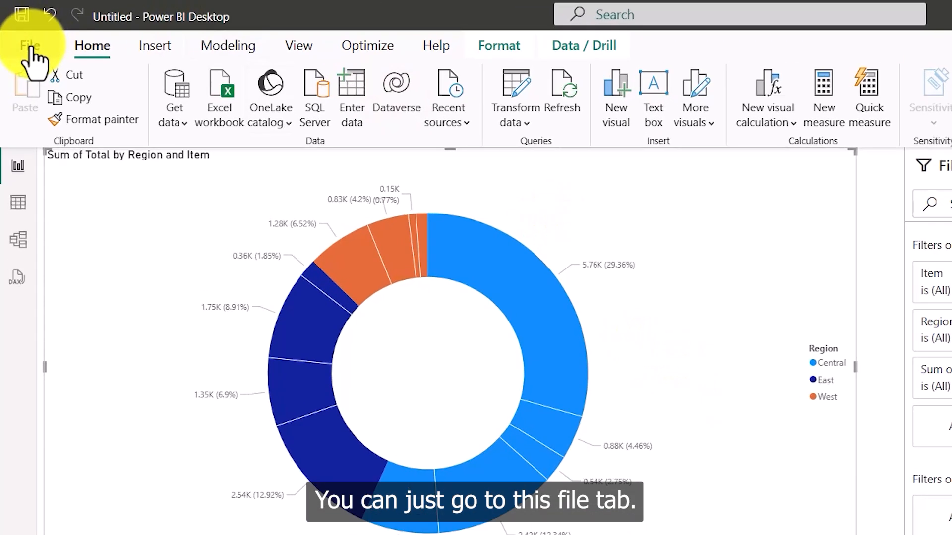
# - Get data from a Text/CSV source, choosing the file Power BI Data.csv on the Desktop
pyautogui.click(20, 32)
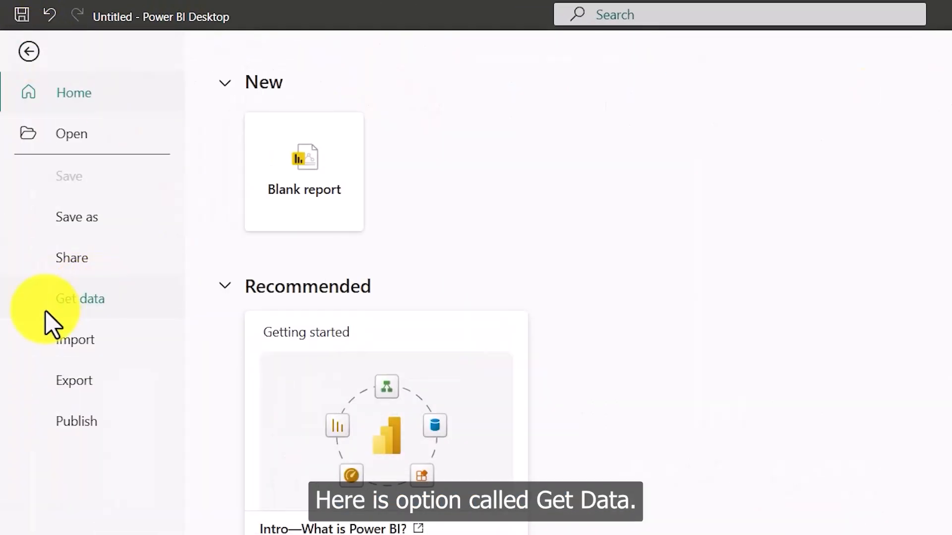
pyautogui.click(97, 305)
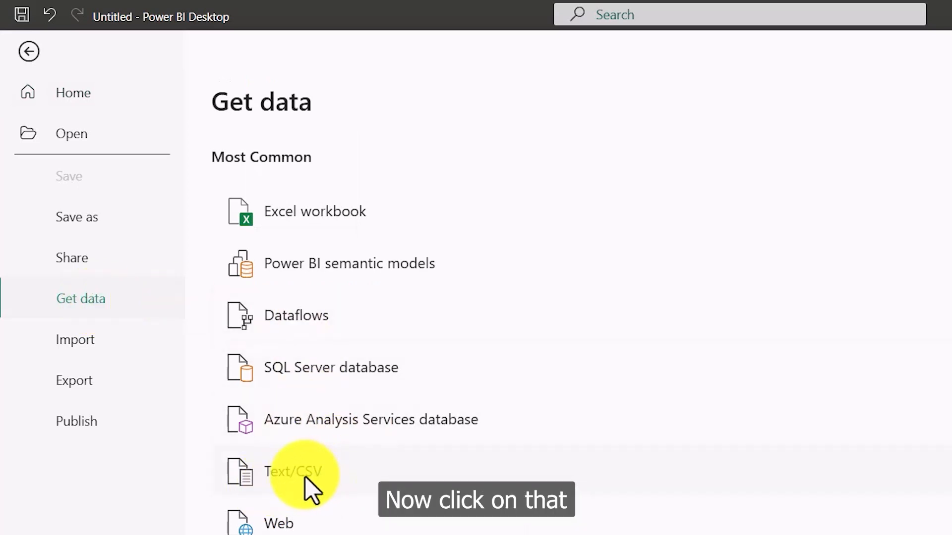
pyautogui.click(292, 472)
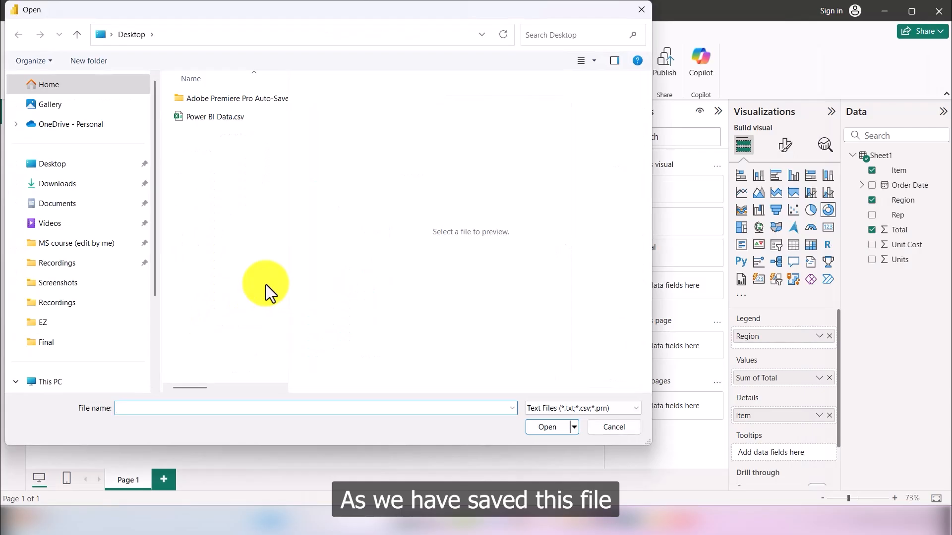
pyautogui.click(234, 123)
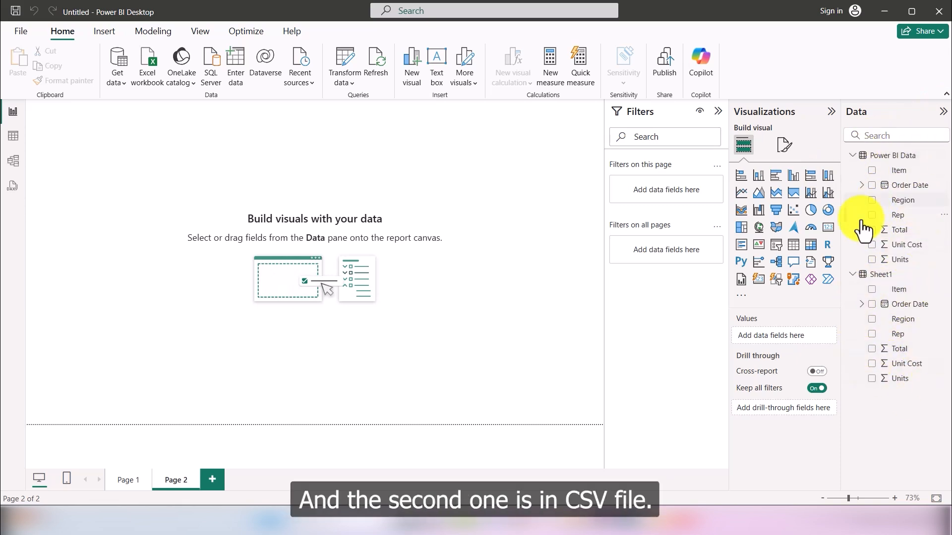
# - On Page 2, build an enlarged area chart from the Item, Total and Rep fields of the Power BI Data table
pyautogui.click(871, 170)
pyautogui.click(872, 230)
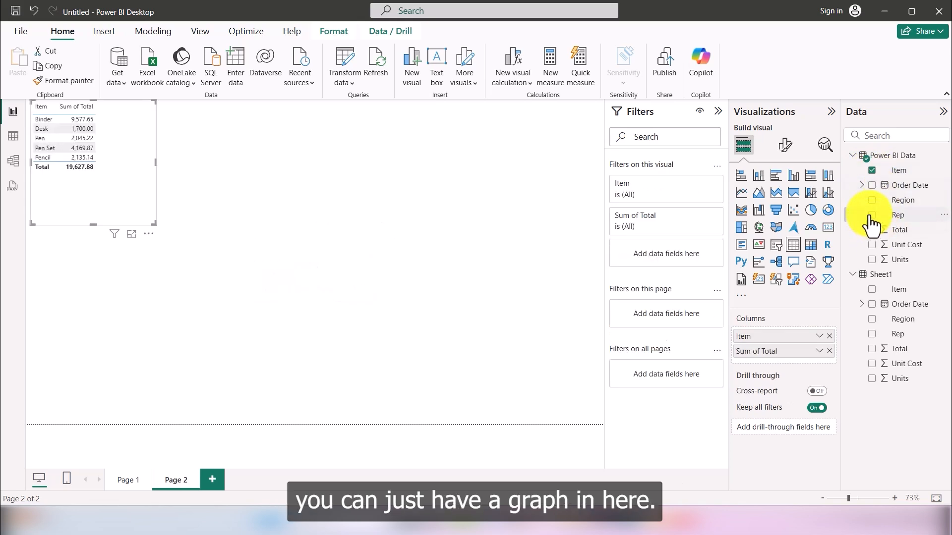
pyautogui.click(872, 215)
pyautogui.moveTo(155, 222); pyautogui.dragTo(384, 378)
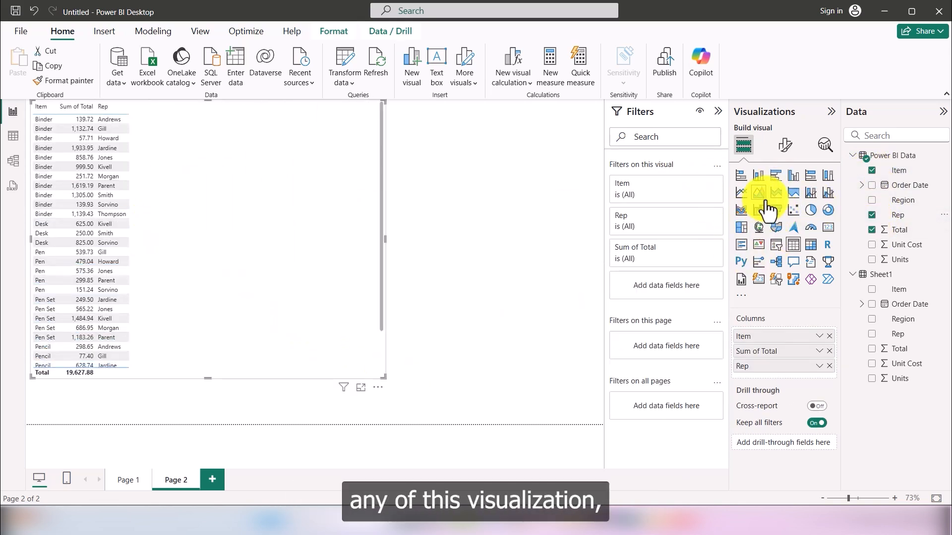
pyautogui.click(759, 192)
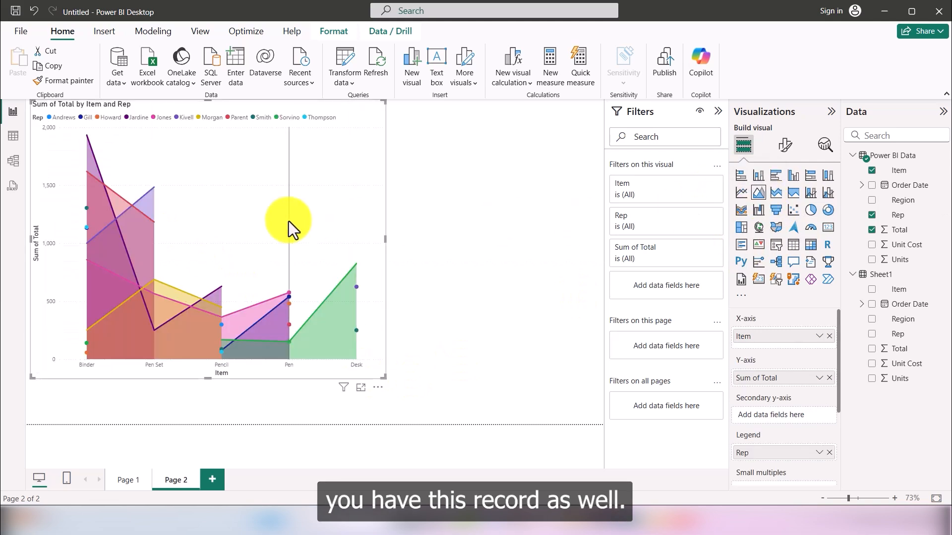
pyautogui.click(477, 261)
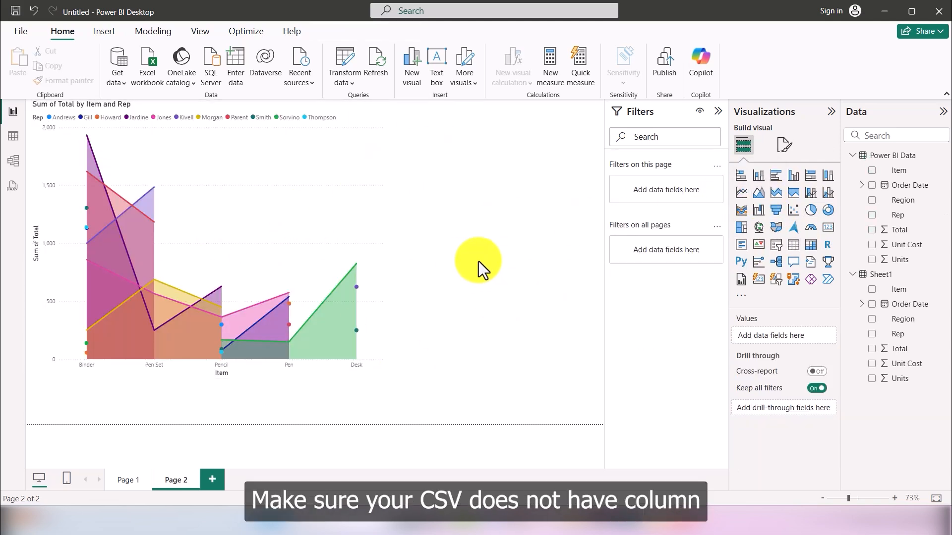